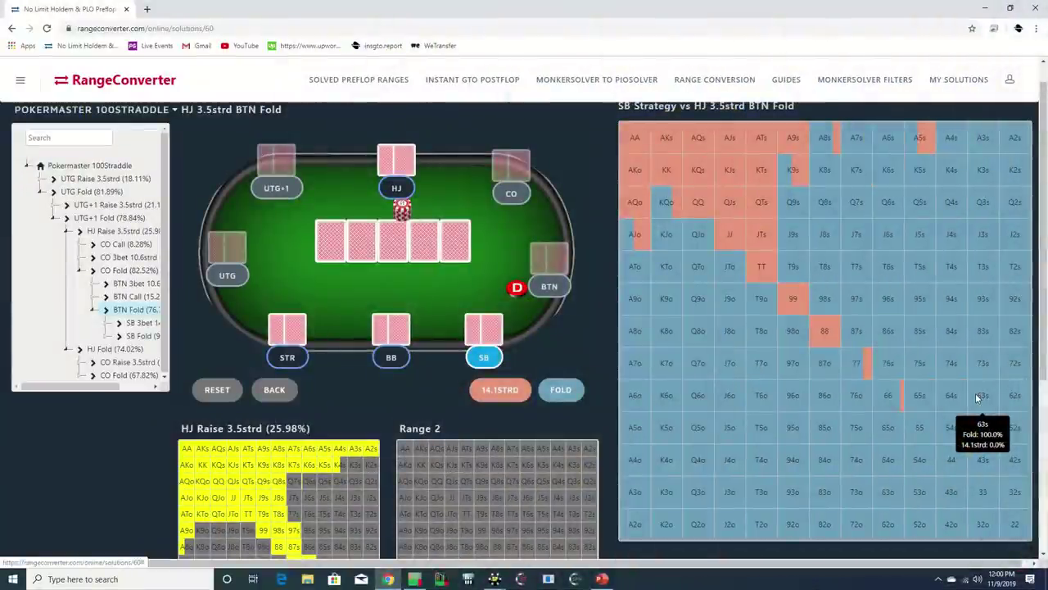
- Highlight 63s in the SB chart and follow the SB Fold and BB Fold branches of the preflop tree
left_click_drag(977, 397, 991, 399)
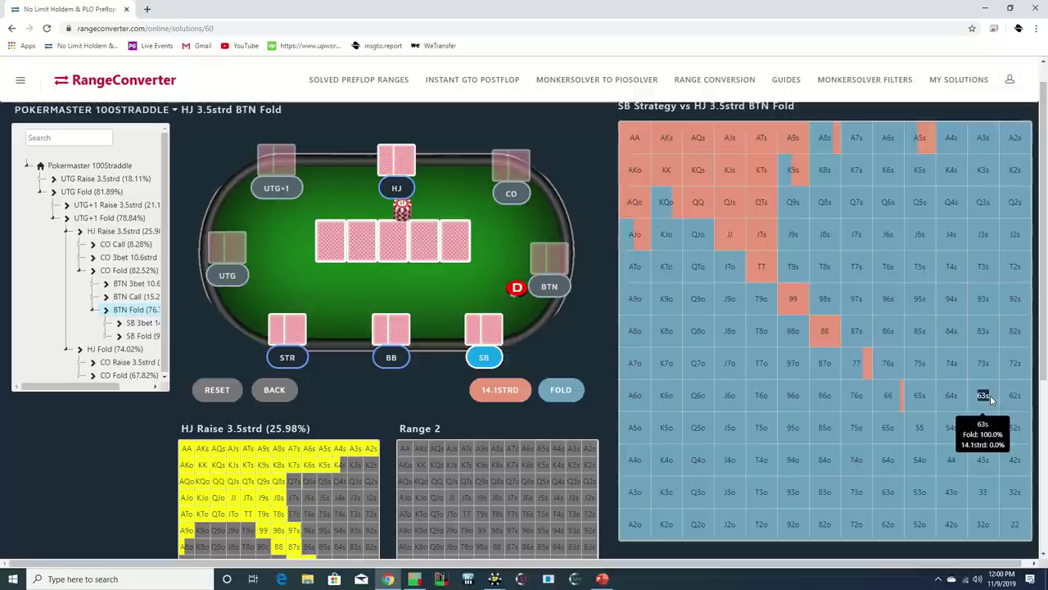
left_click(142, 338)
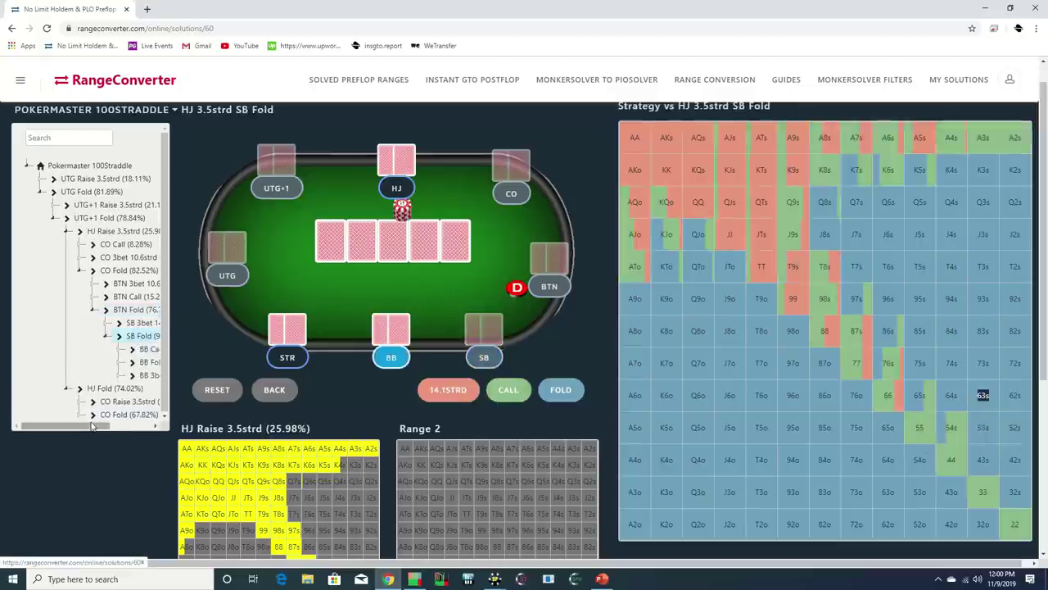
left_click_drag(92, 426, 126, 427)
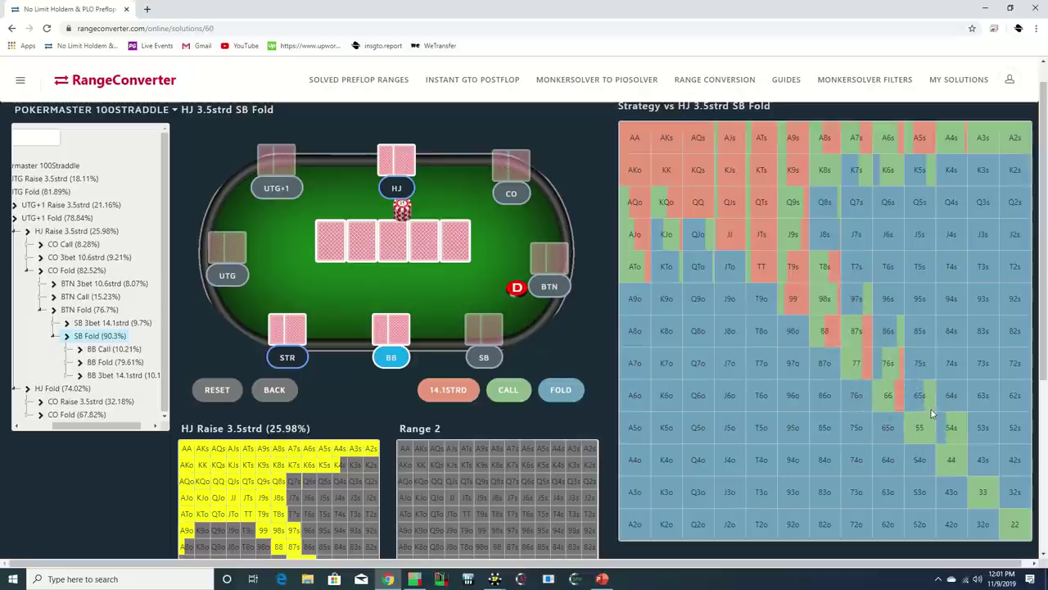
left_click(100, 362)
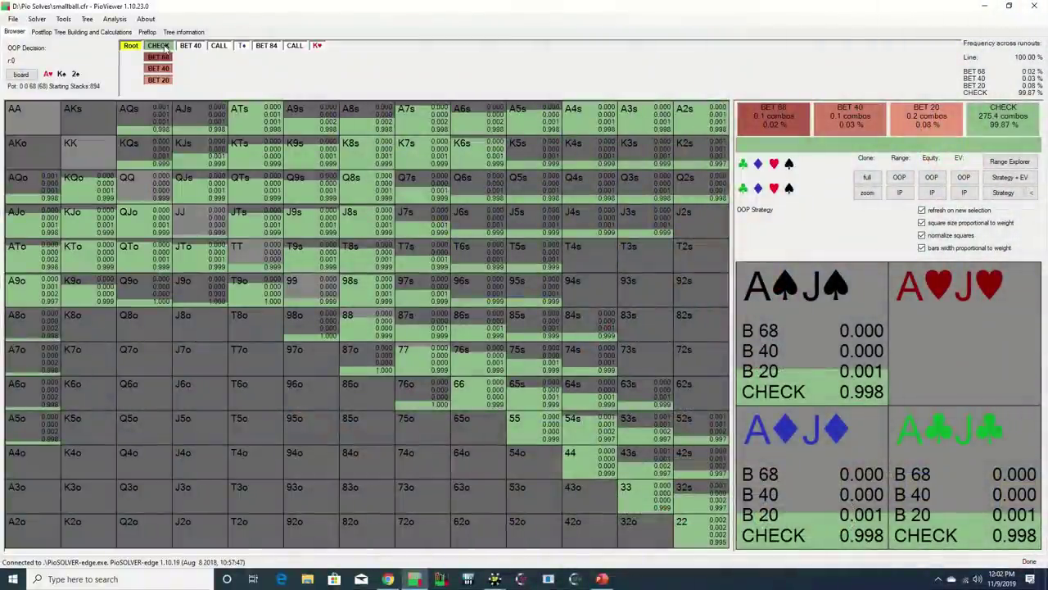
- In PioViewer, open the in-position decision after the root check and inspect AJo and the check and bet 68 frequencies
left_click(158, 46)
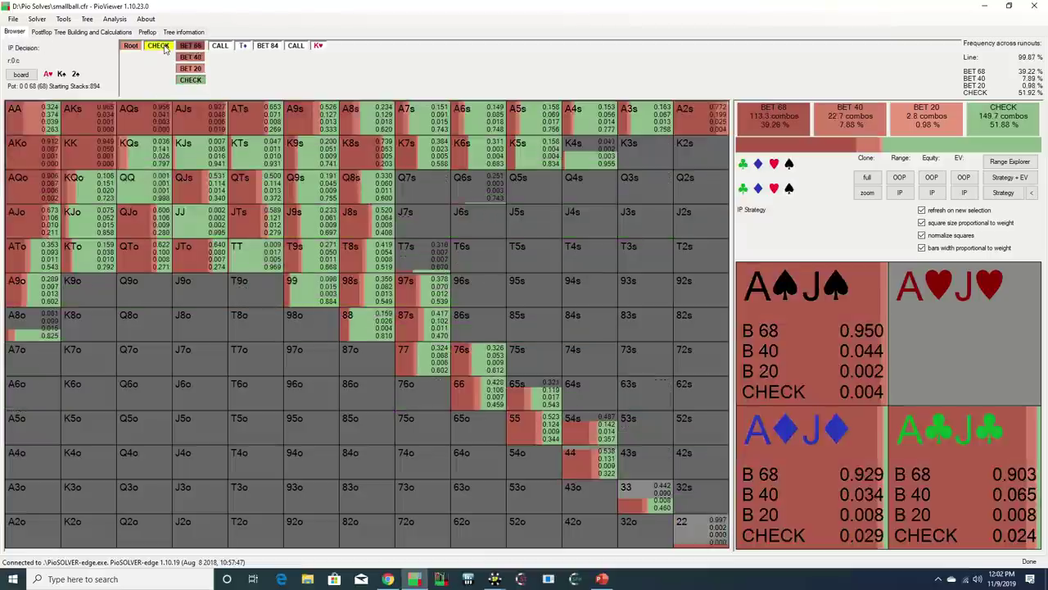
mouse_move(30, 214)
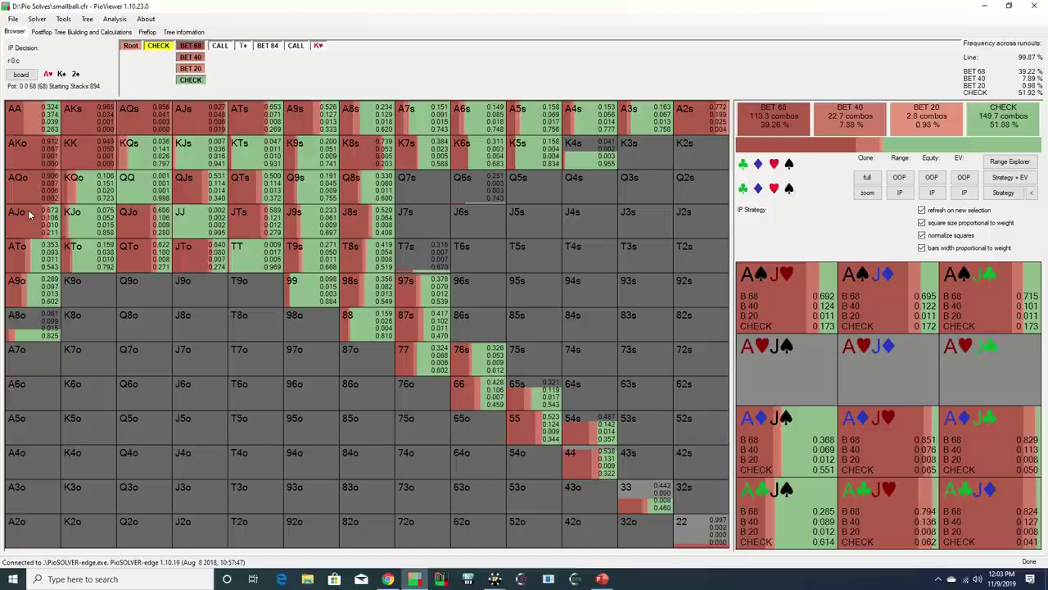
mouse_move(1000, 121)
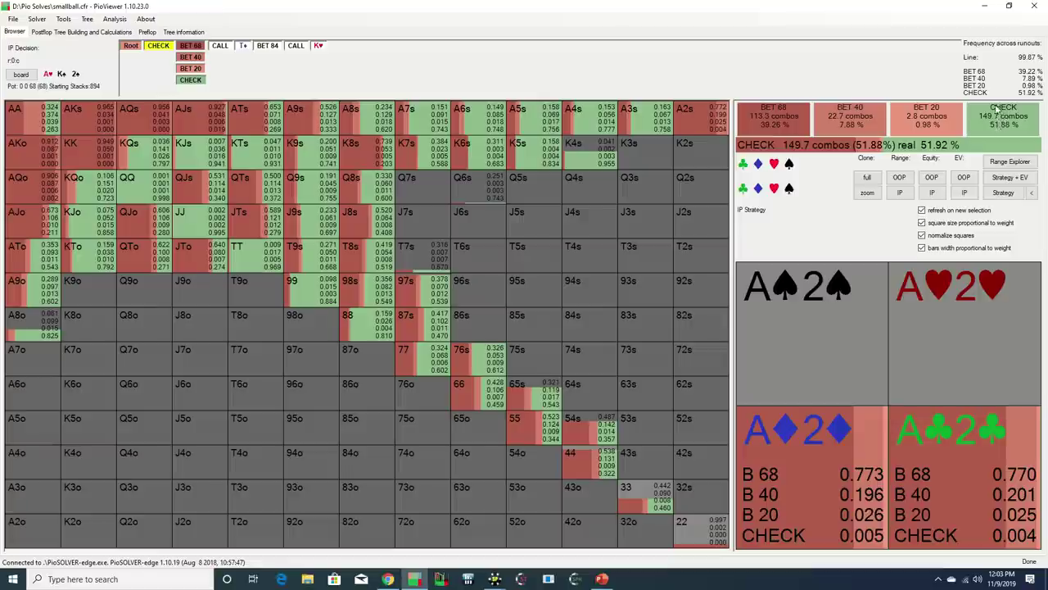
mouse_move(809, 111)
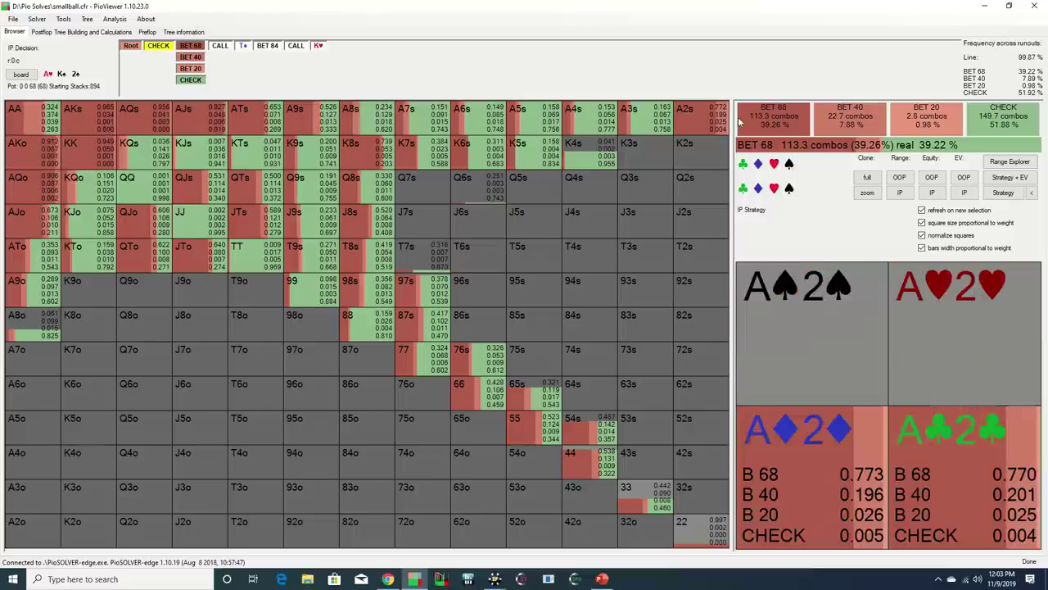
- View both players' equity and EV at the flop decision after the check, ending on the combined strategy and EV grid
left_click(931, 177)
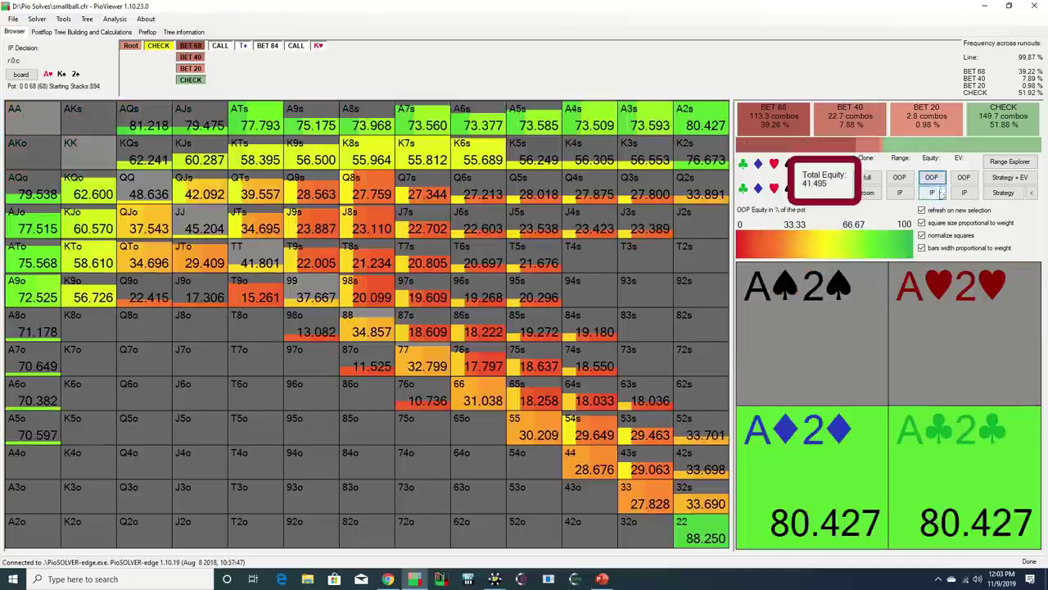
left_click(939, 192)
left_click(964, 177)
left_click(964, 193)
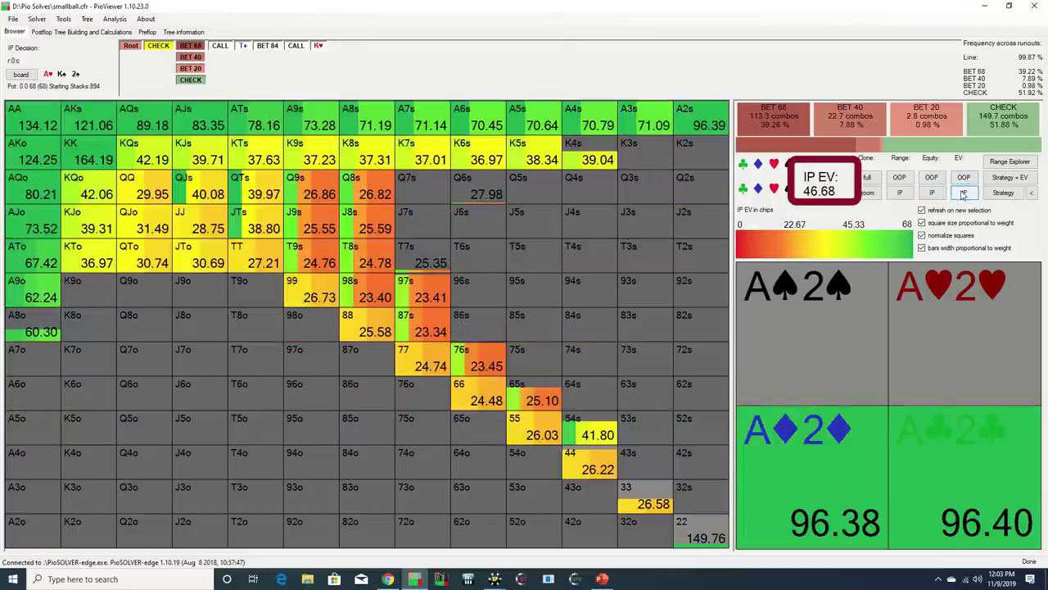
left_click(996, 182)
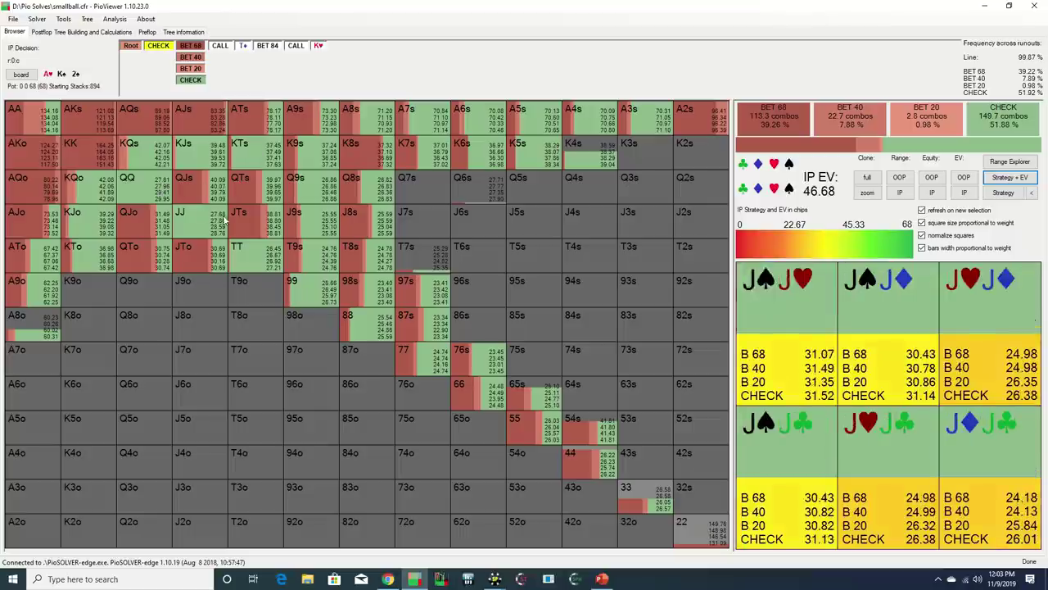
- Compare OOP and IP equity and EV across the hand grid again, finishing on OOP equity
left_click(932, 178)
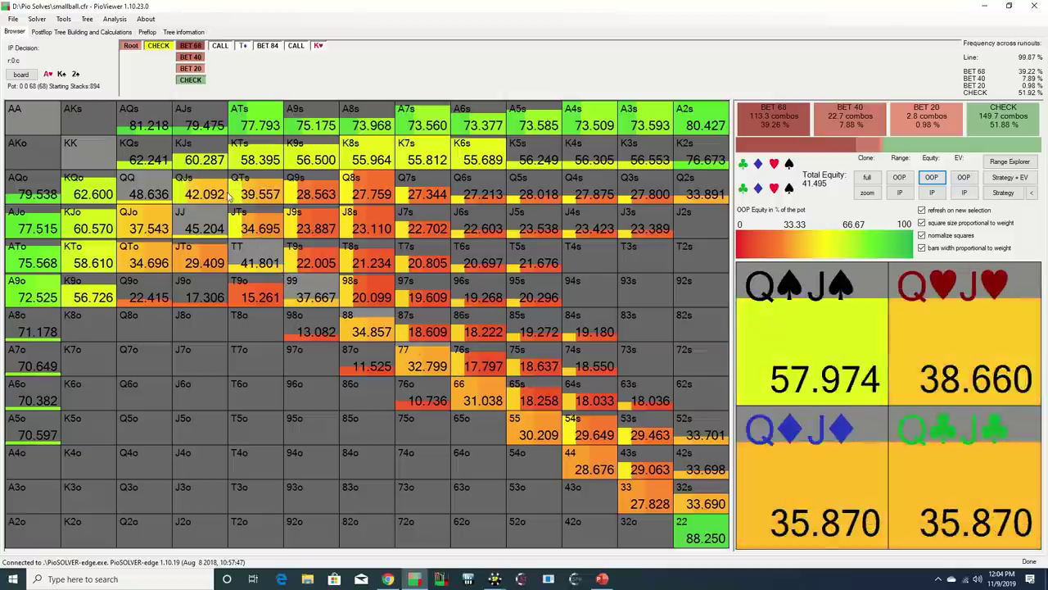
left_click(938, 197)
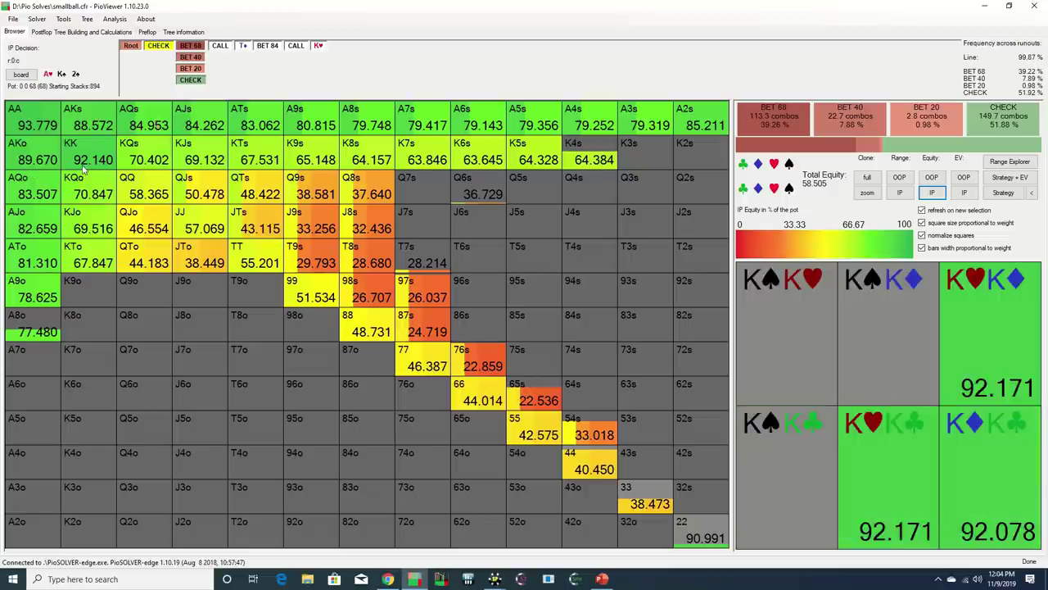
left_click(963, 193)
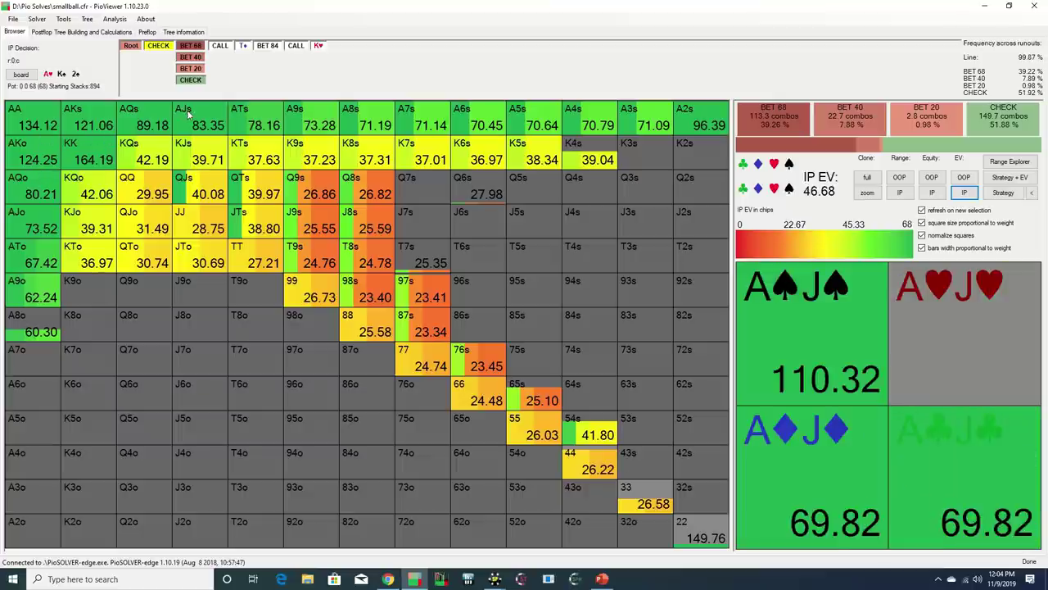
left_click(964, 177)
left_click(931, 177)
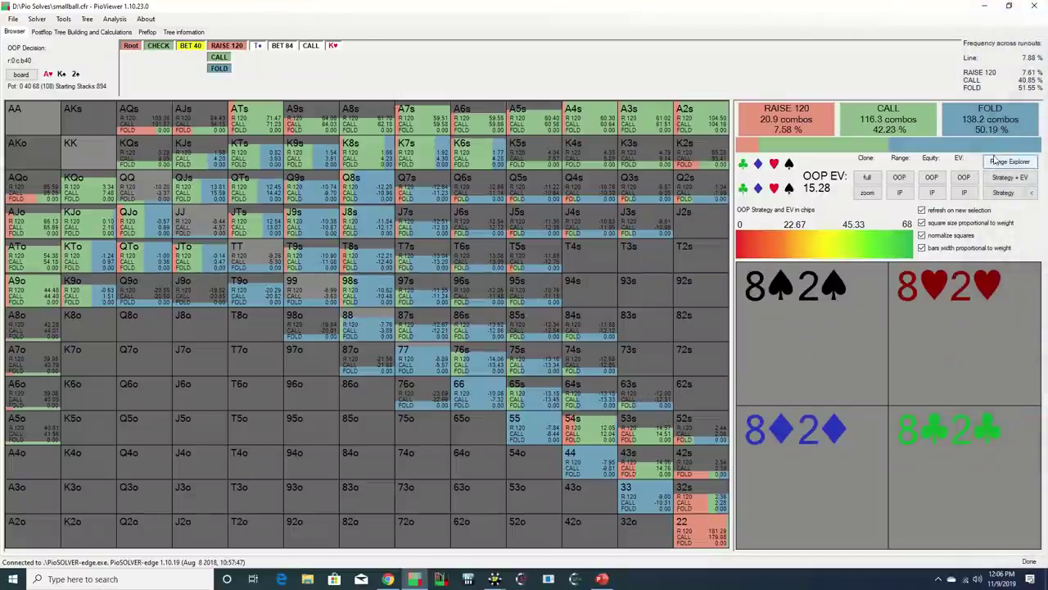
- Open the Range Explorer for the OOP decision facing the 40 bet and show strategy on its grid
left_click(998, 162)
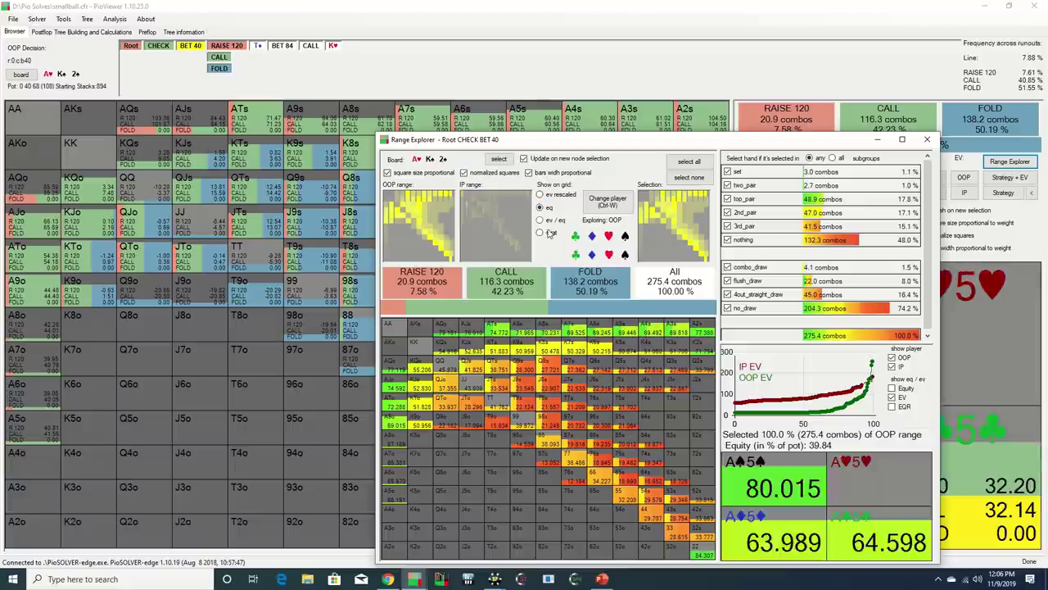
left_click(551, 235)
scroll(825, 281, "down", 1)
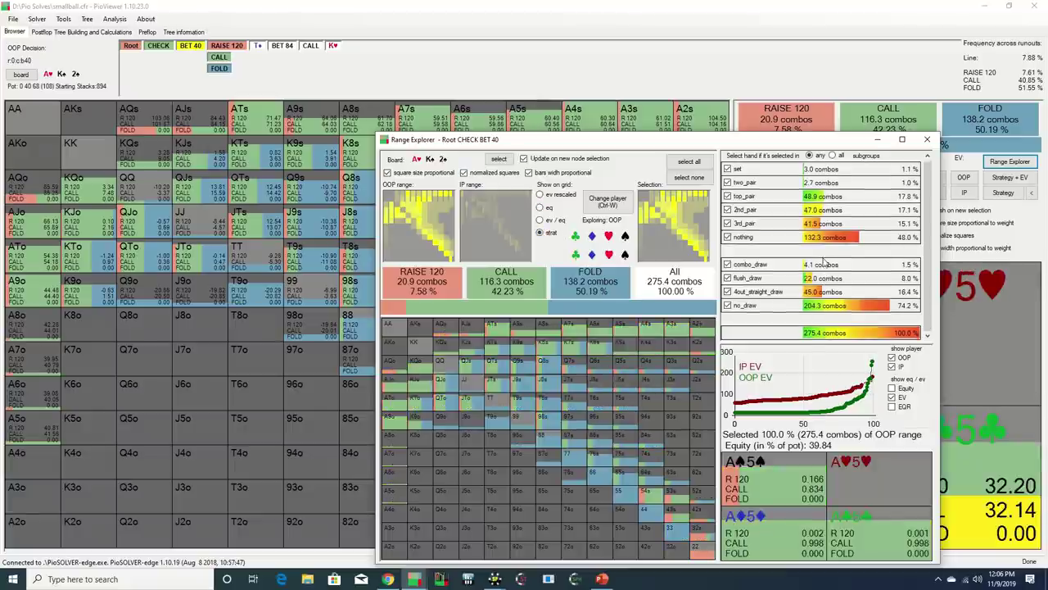
- Isolate flush draws, 4-out straight draws, combo draws, third pair, second pair and top pair one by one in the OOP range
left_click(842, 281)
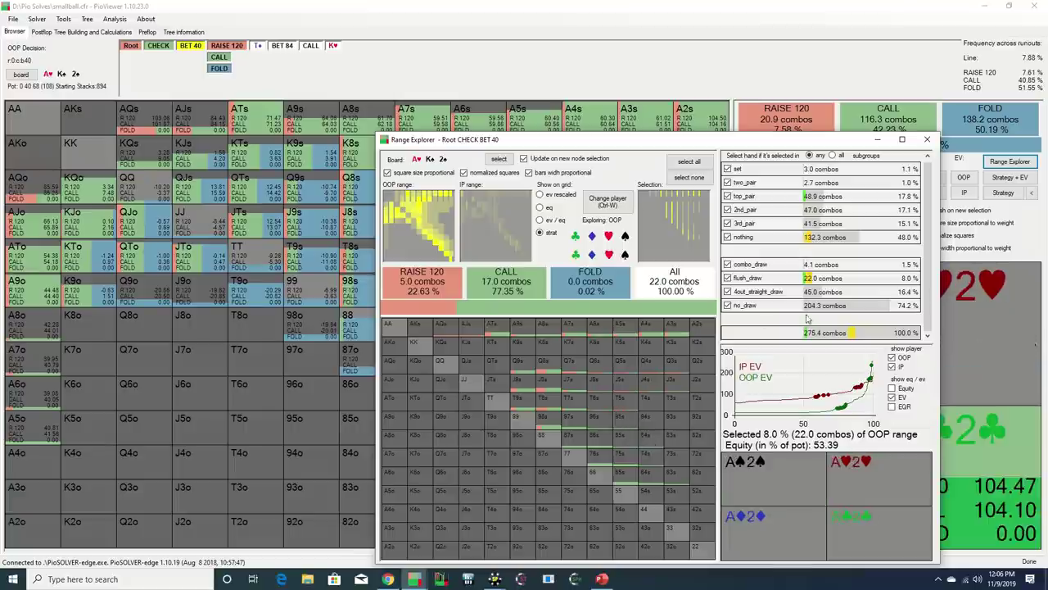
left_click(852, 292)
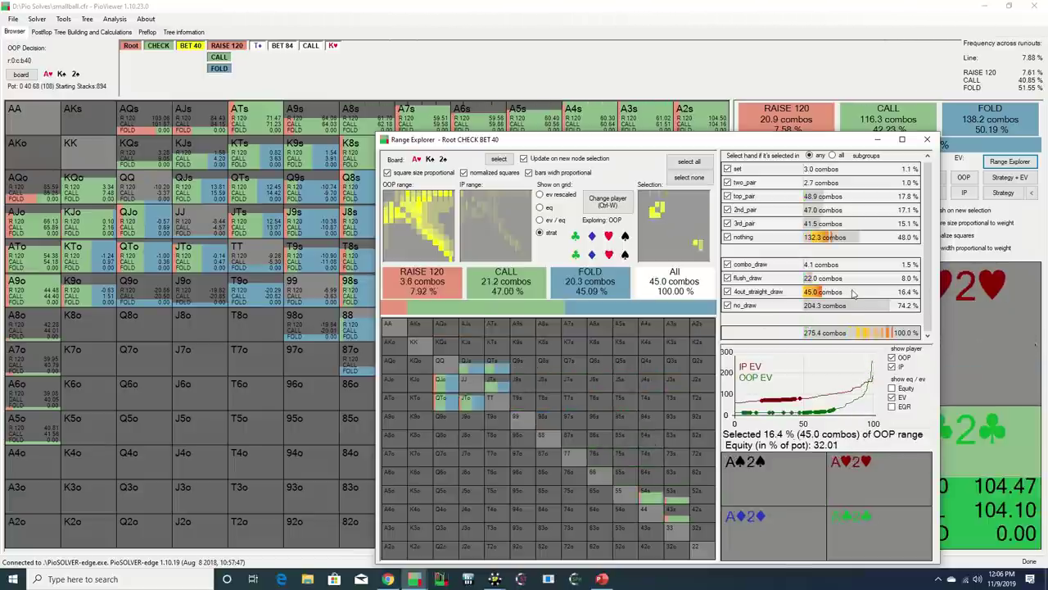
left_click(860, 266)
left_click(871, 222)
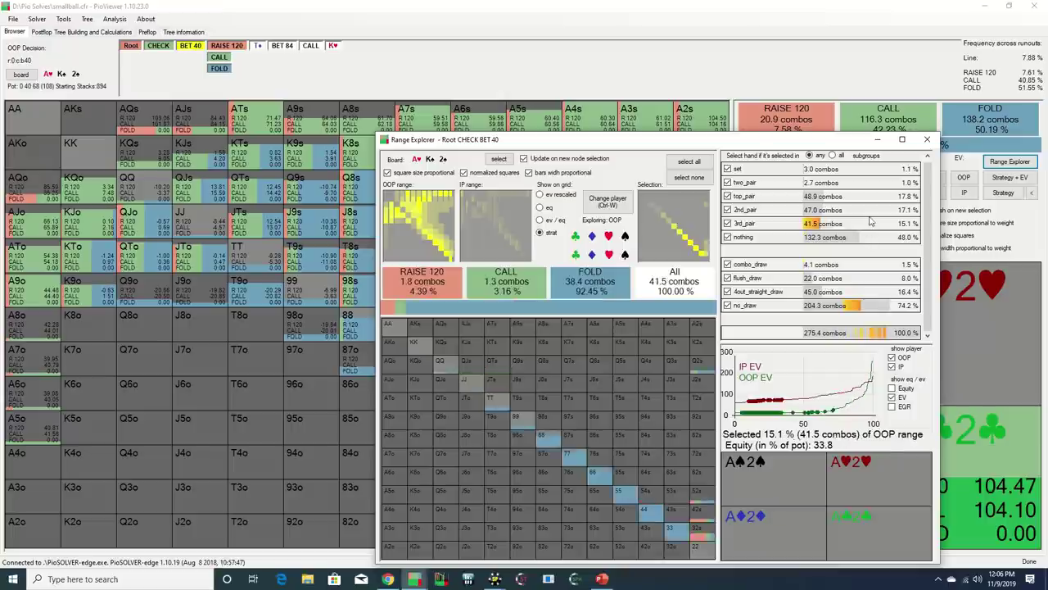
left_click(868, 209)
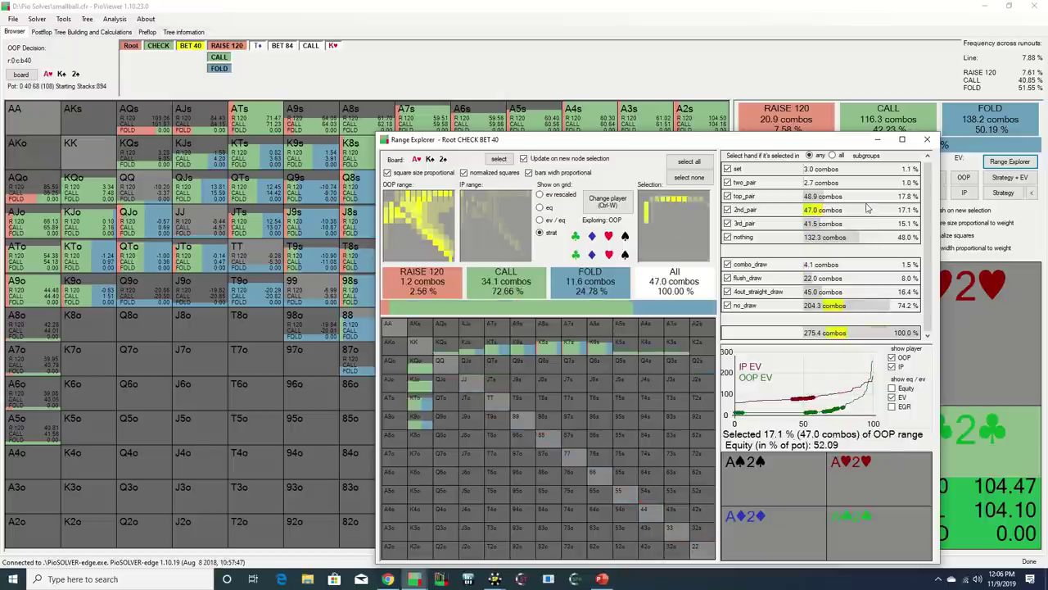
left_click(871, 198)
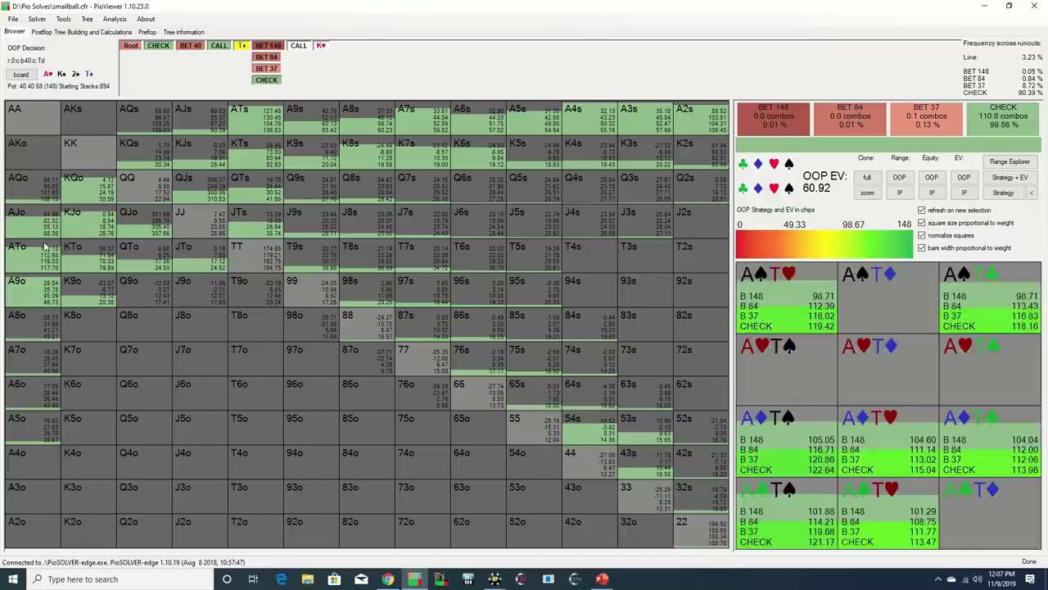
- Compare the EV of BET 84 against CHECK for OOP on the T♦ turn
left_click(1031, 193)
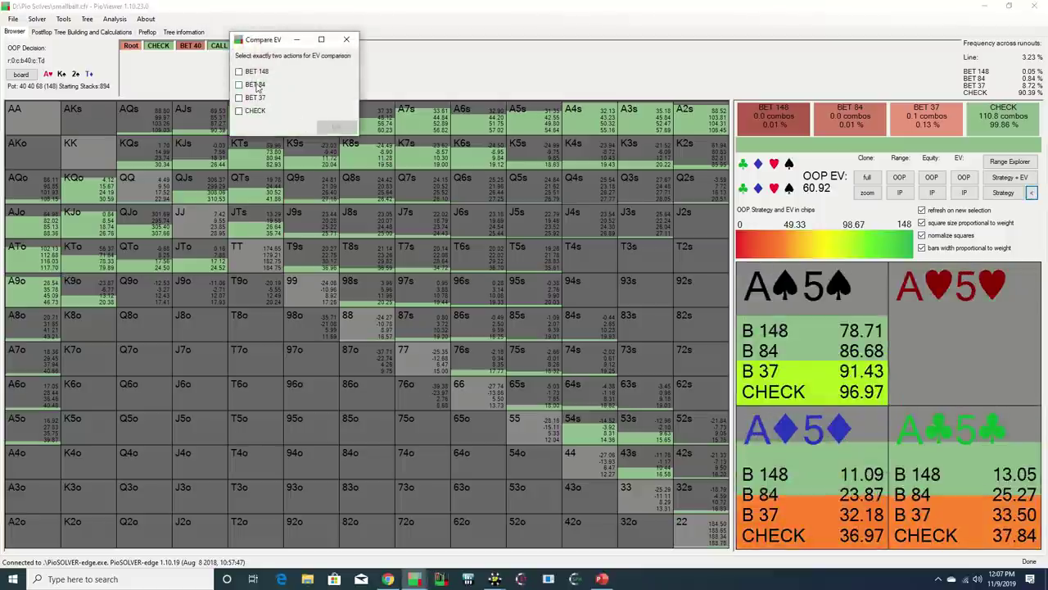
left_click(254, 112)
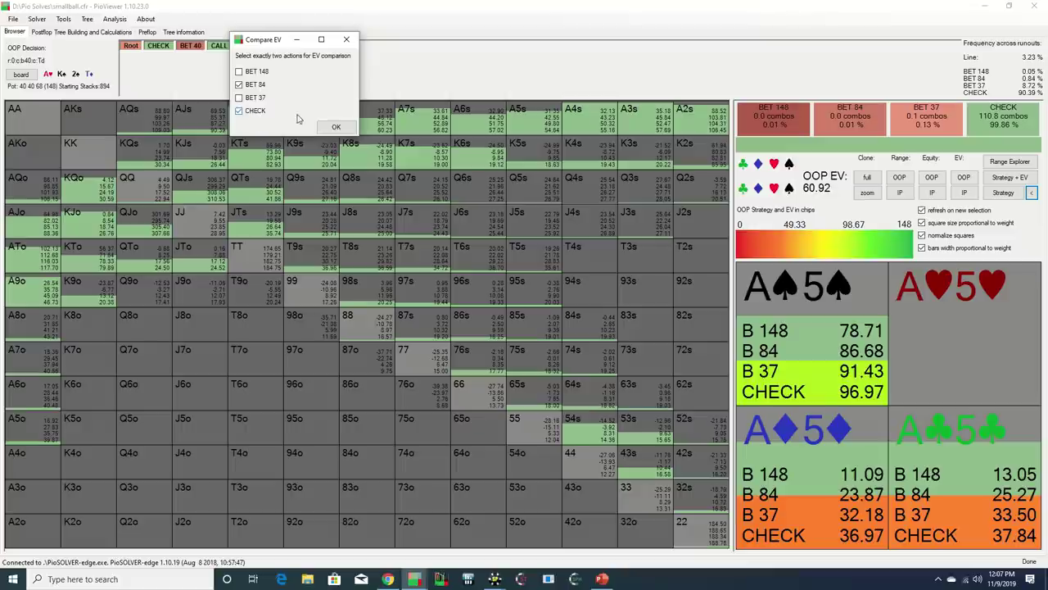
left_click(336, 128)
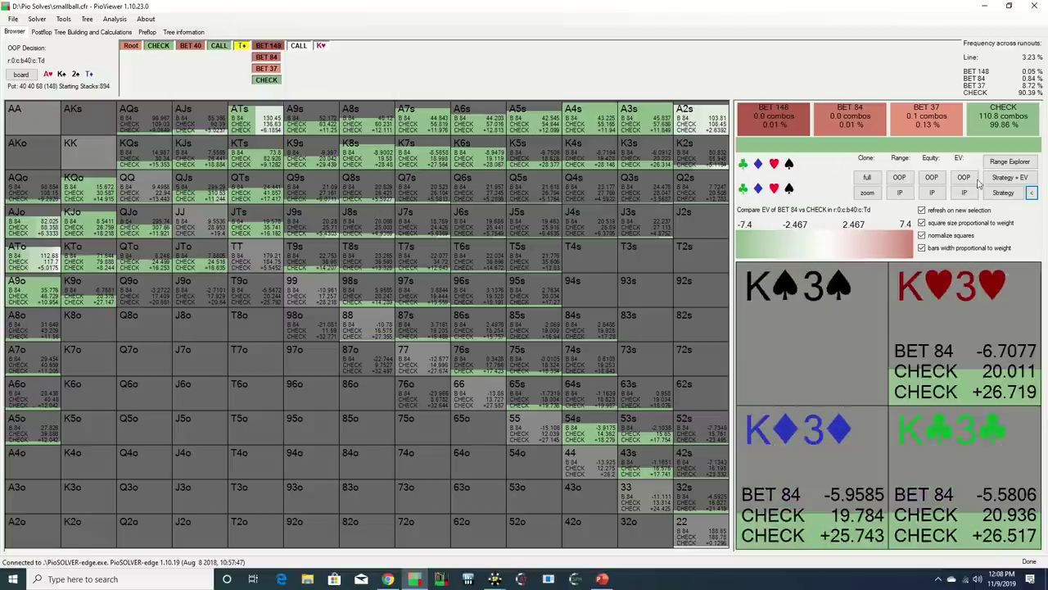
- View OOP's strategy with and without EV on the T♦ turn, and go back to the root node's Strategy + EV grid
left_click(1003, 193)
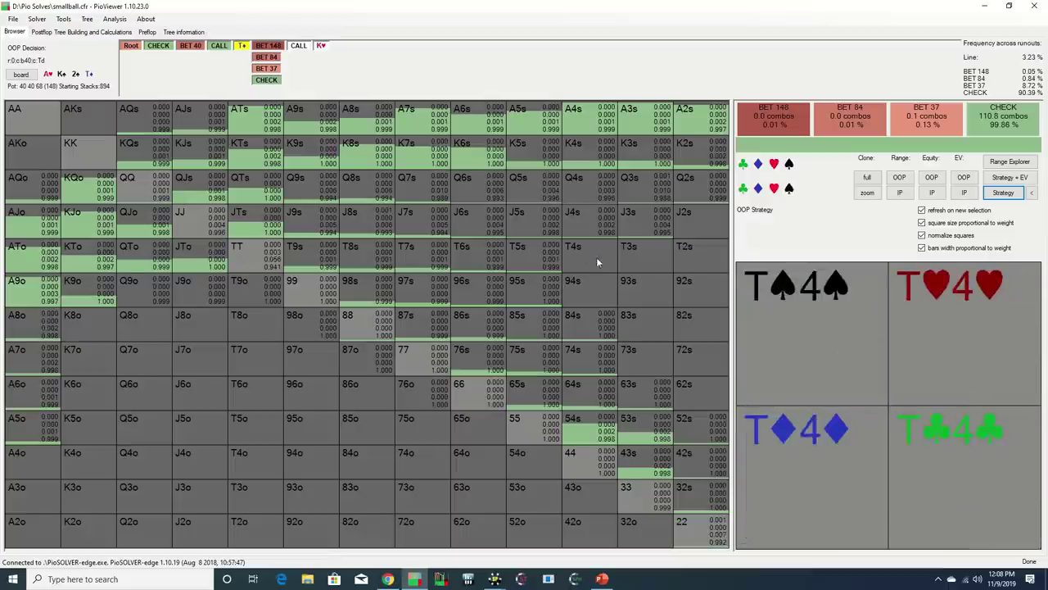
left_click(1010, 177)
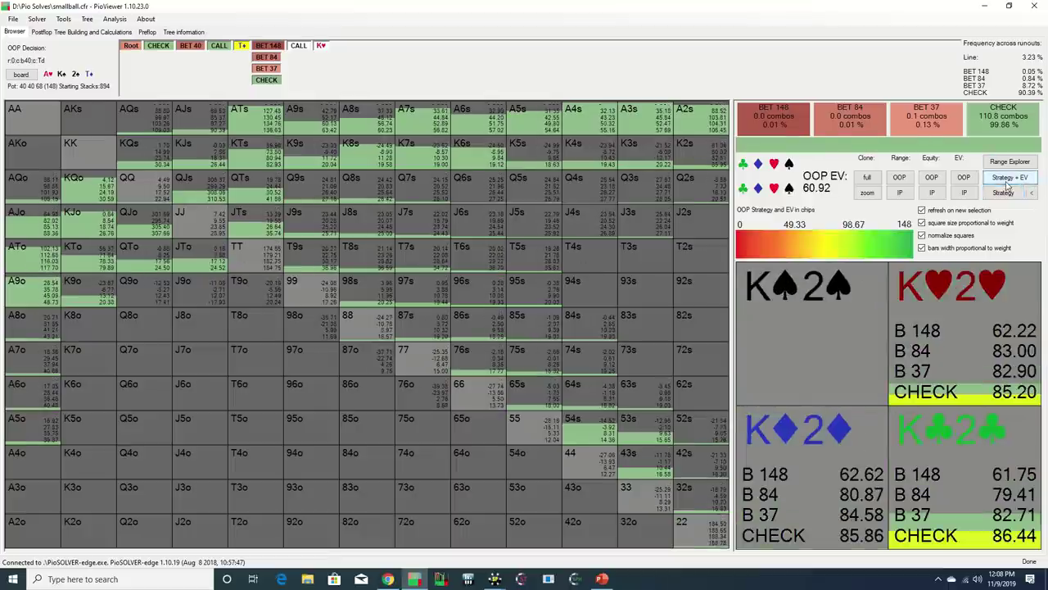
left_click(131, 46)
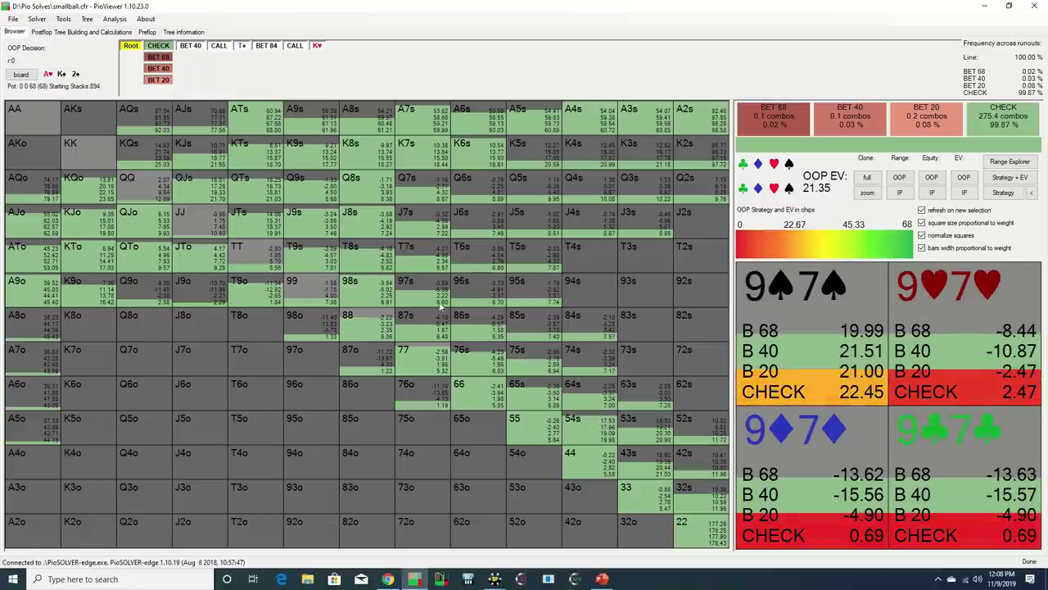
left_click(1023, 180)
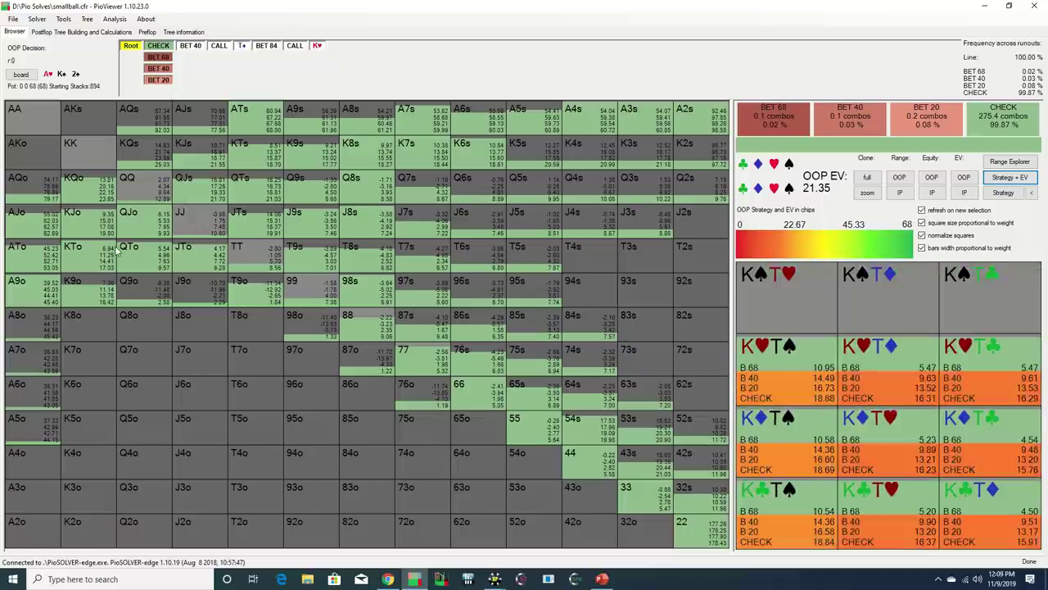
- Return to the T♦ turn node and check IP's equity there and OOP's equity on the T♥ river
left_click(241, 46)
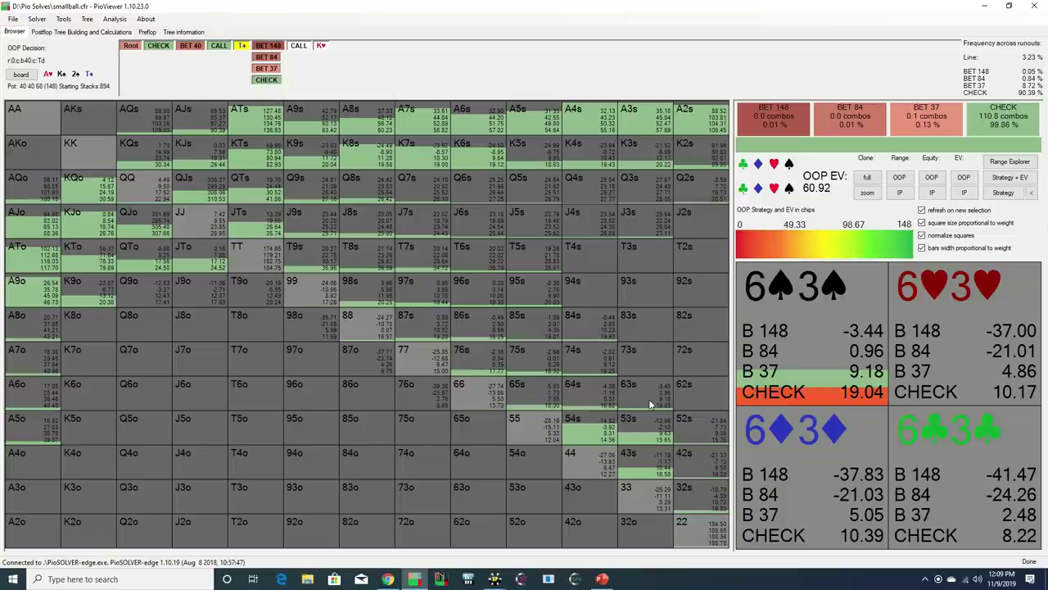
left_click(931, 192)
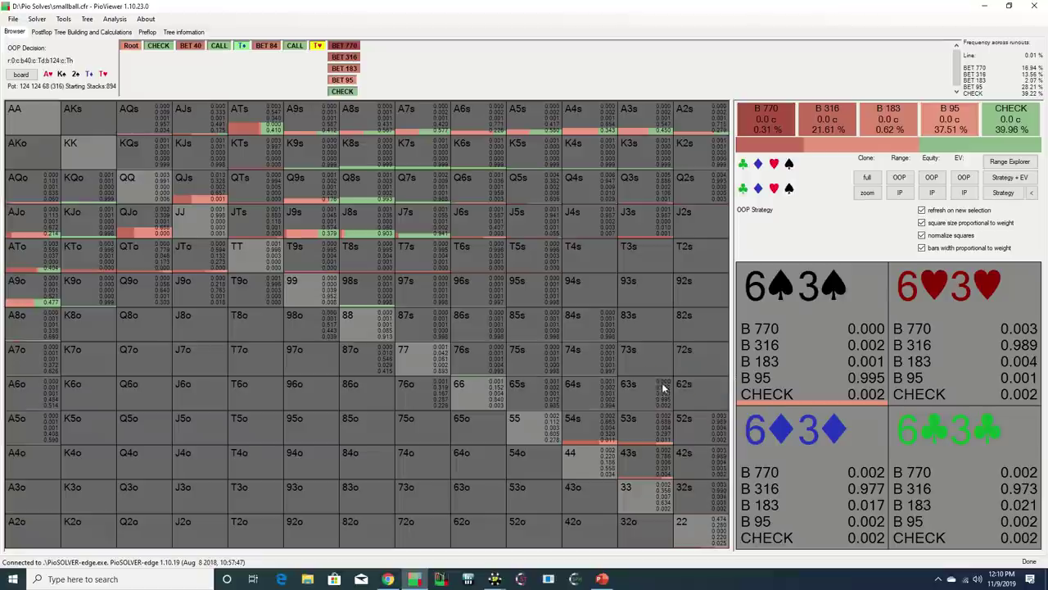
left_click(932, 178)
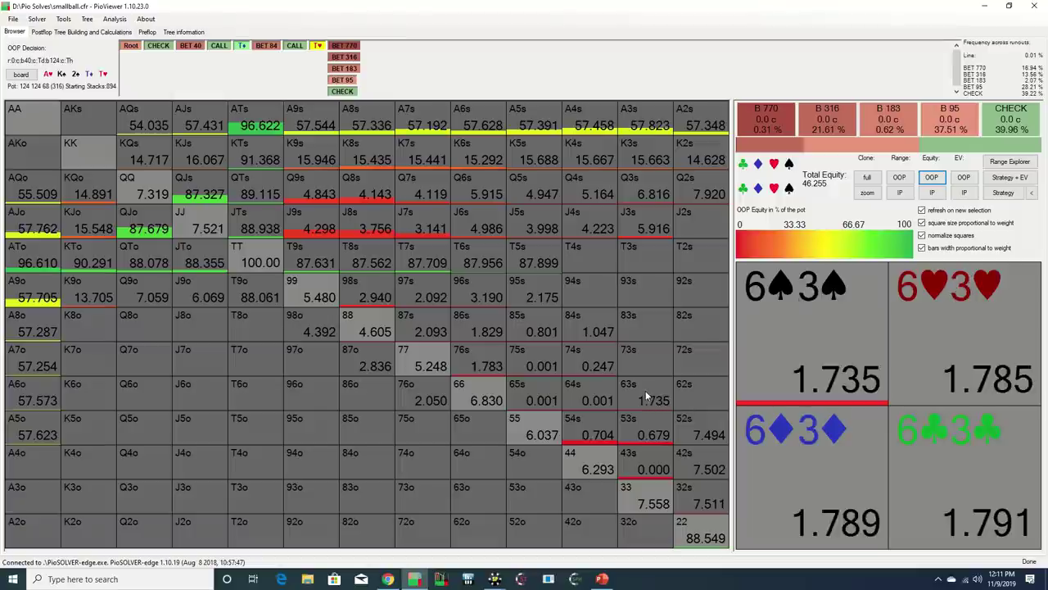
- Review Strategy + EV on the T♥ river and IP's strategy facing the 183 bet, and return to the T♥ node
left_click(1010, 178)
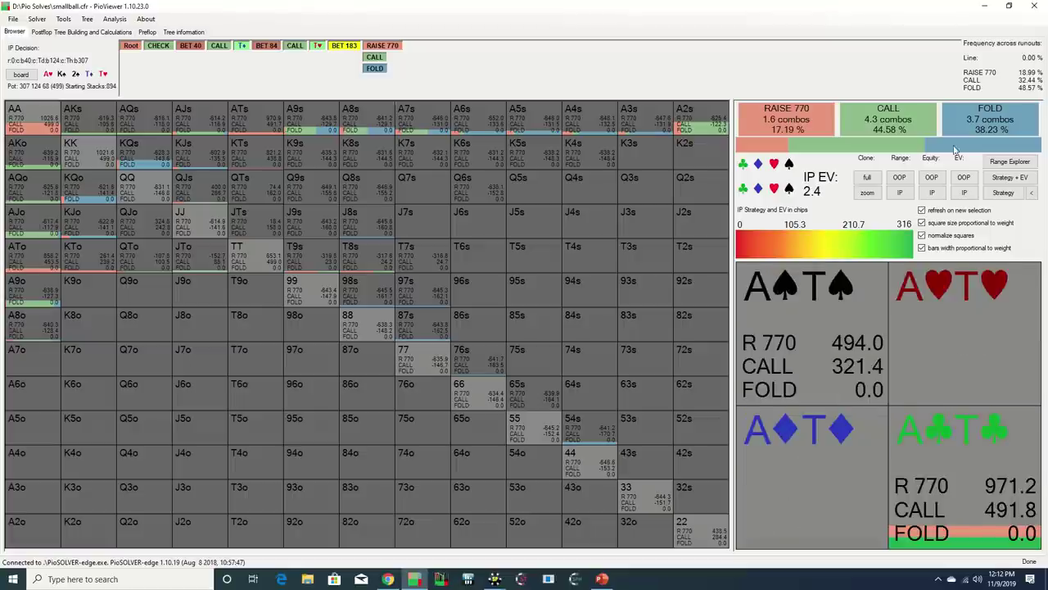
left_click(1008, 193)
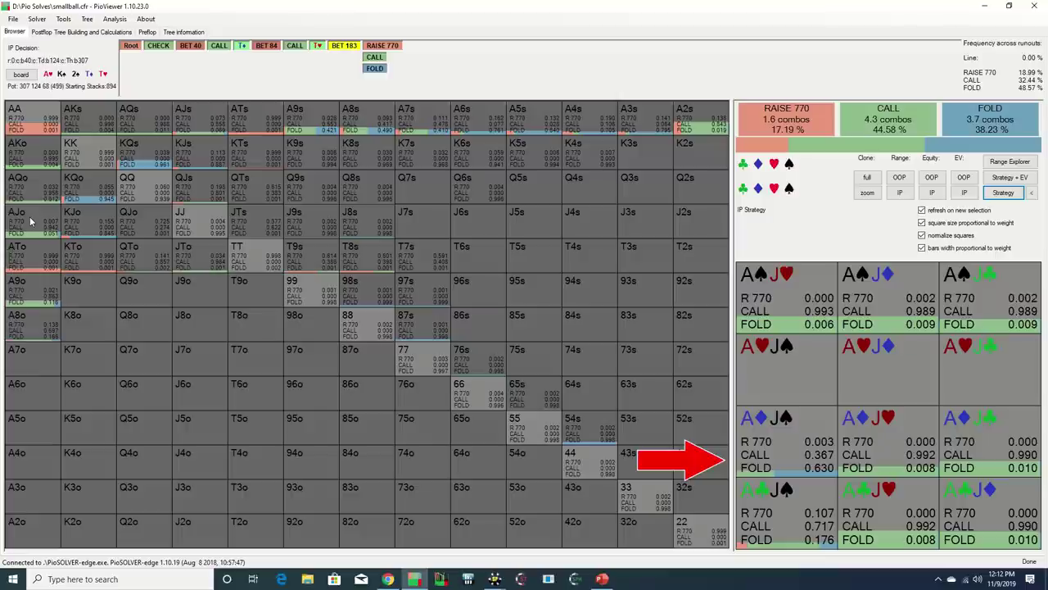
left_click(320, 47)
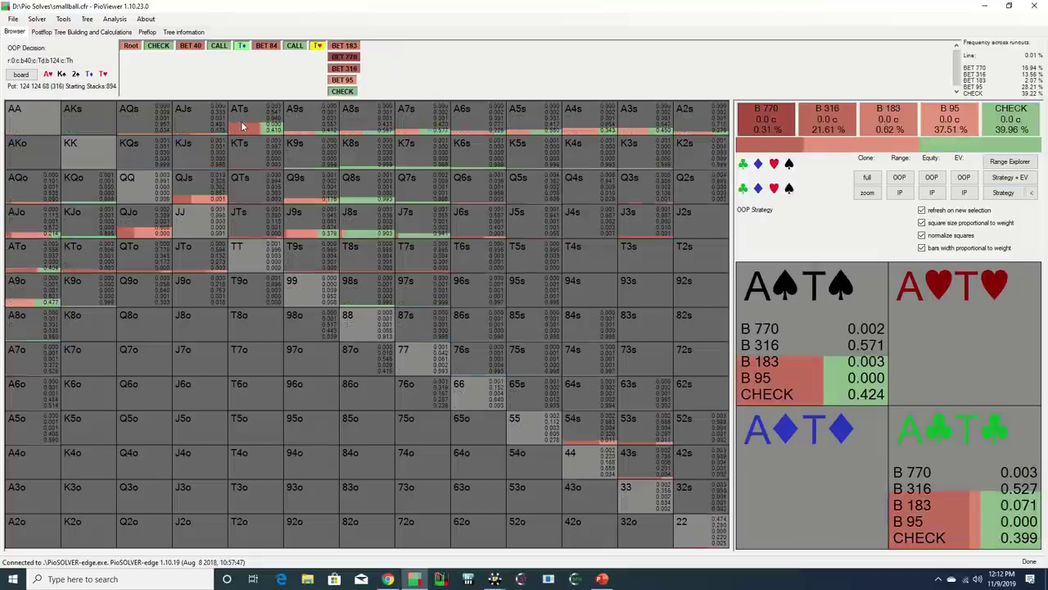